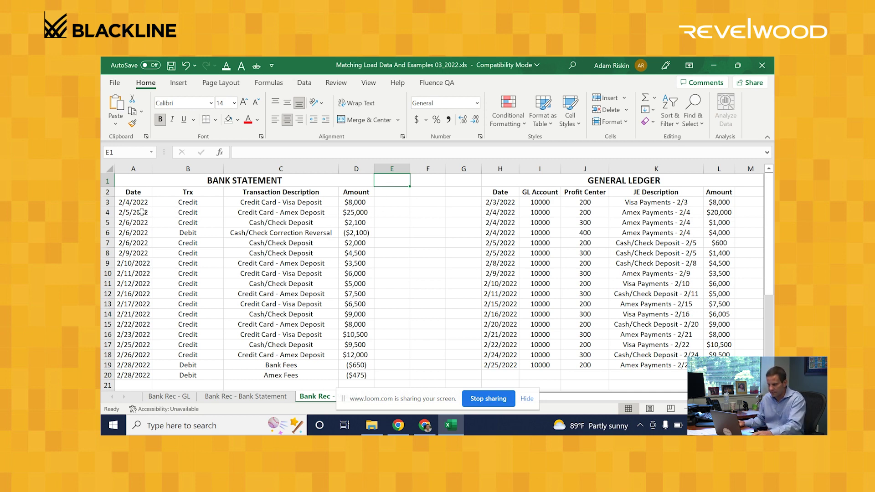
# Step: Fill the 2/5/2022 $25,000 Amex deposit and the three 2/4/2022 Amex ledger payments yellow
pyautogui.moveTo(139, 213); pyautogui.dragTo(347, 214)
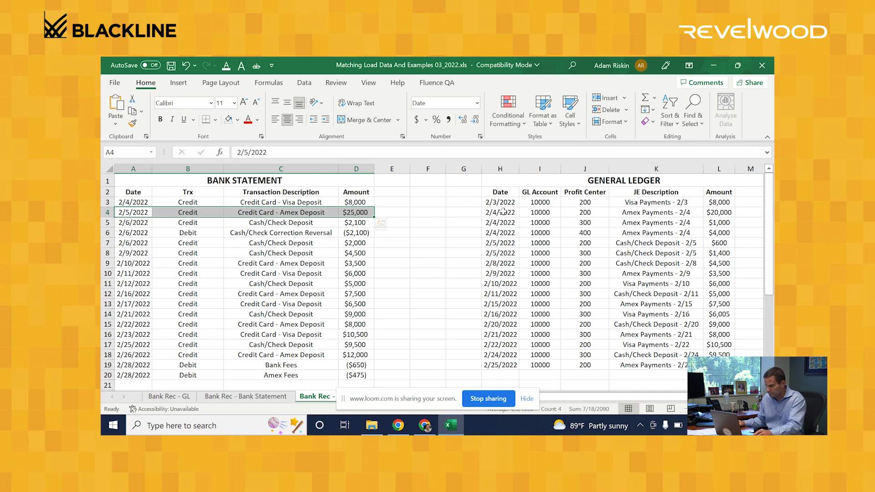
pyautogui.keyDown('ctrl'); pyautogui.moveTo(501, 212); pyautogui.dragTo(636, 230); pyautogui.keyUp('ctrl')
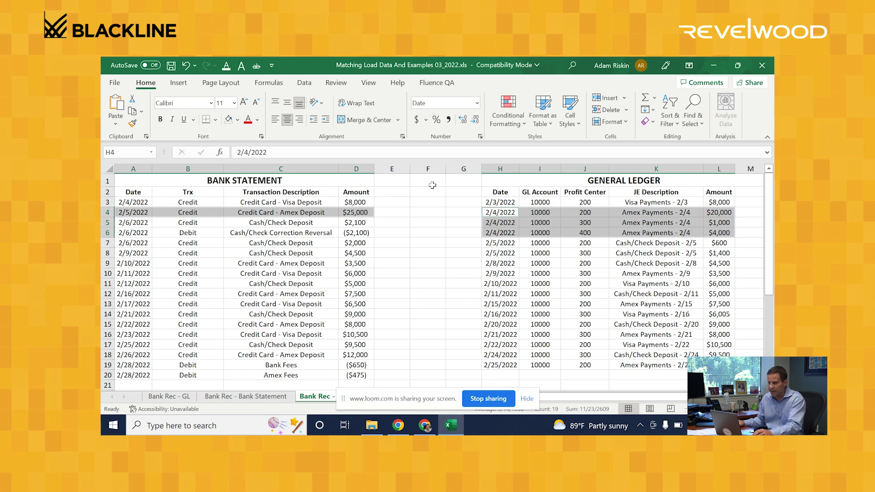
pyautogui.click(238, 121)
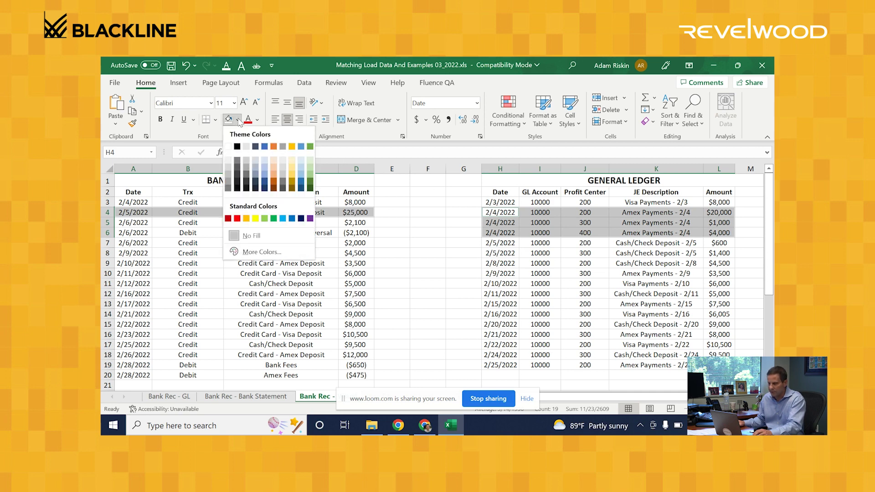
pyautogui.click(255, 219)
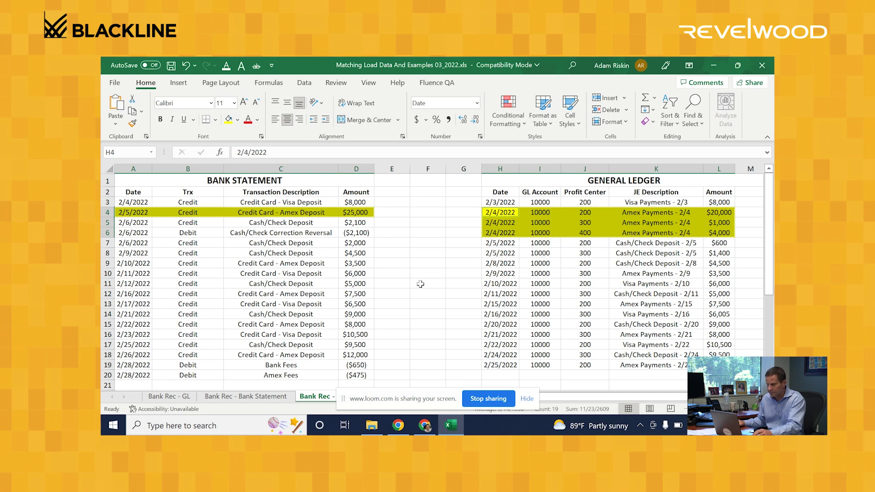
pyautogui.moveTo(371, 401); pyautogui.dragTo(501, 403)
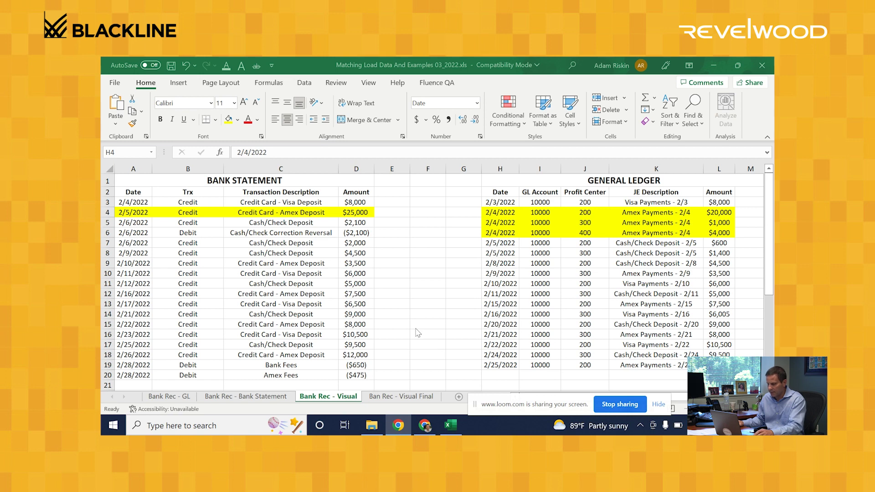
# Step: Show the Ban Rec - Visual Final sheet with its colour-coded matches, then return to the browser
pyautogui.click(411, 401)
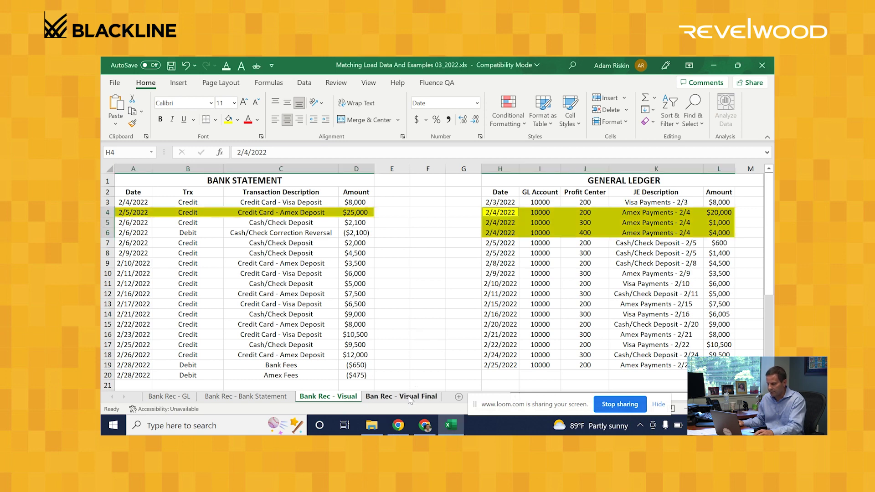
pyautogui.click(407, 399)
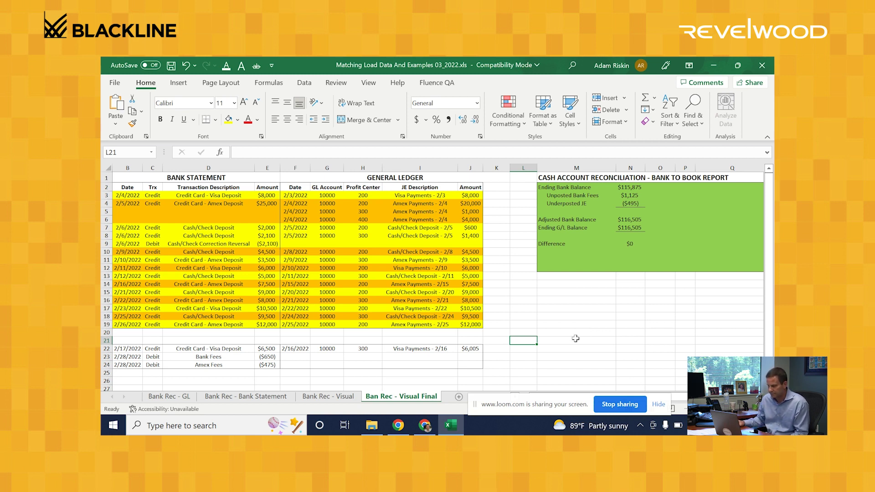
pyautogui.click(424, 426)
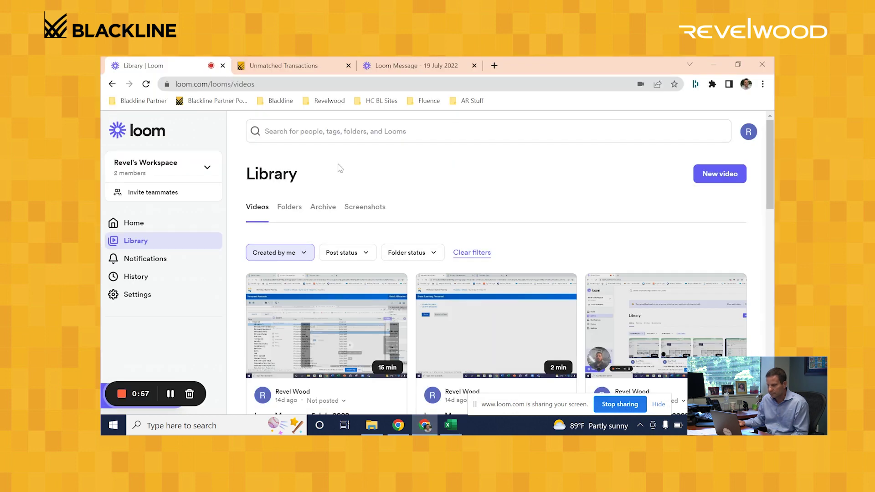
# Step: From BlackLine's Unmatched Transactions page, open the Match: d_Bank_vs_GL details
pyautogui.click(293, 70)
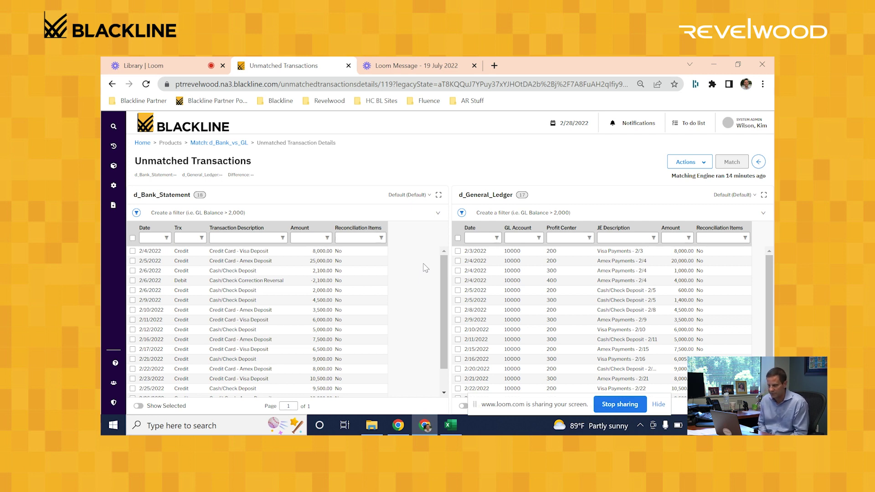
pyautogui.click(232, 144)
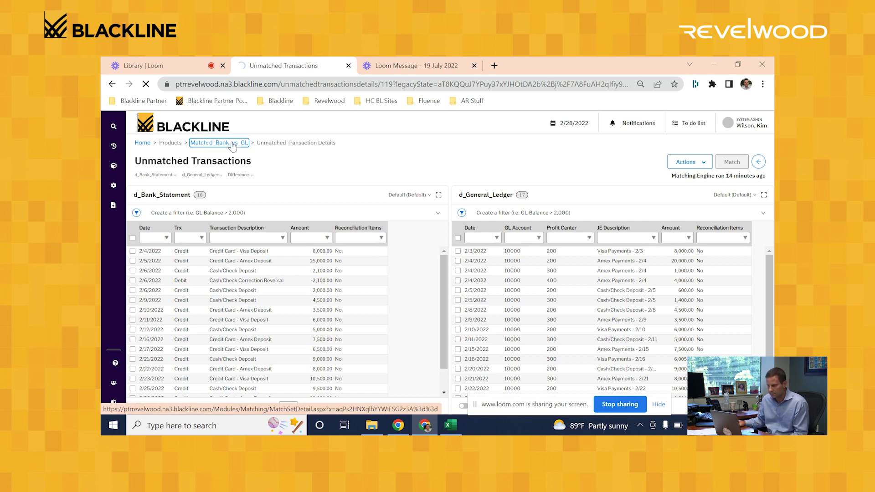
pyautogui.scroll(-6, 448, 248)
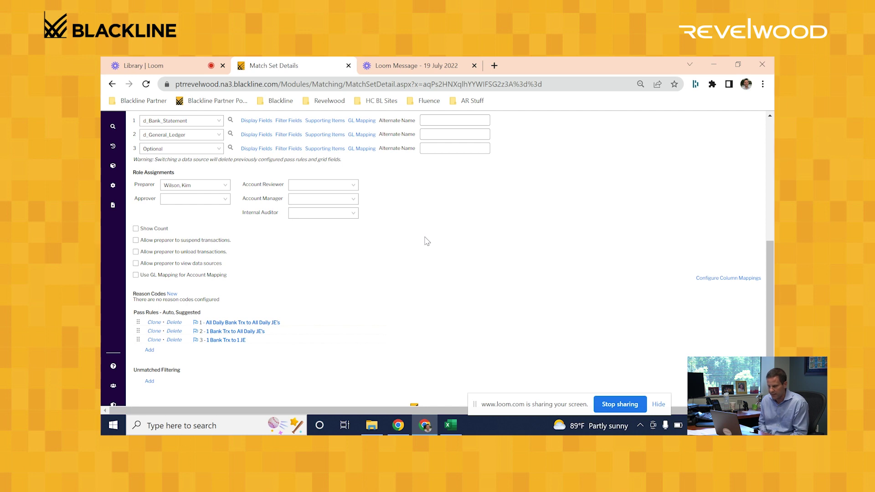
pyautogui.scroll(-2, 379, 296)
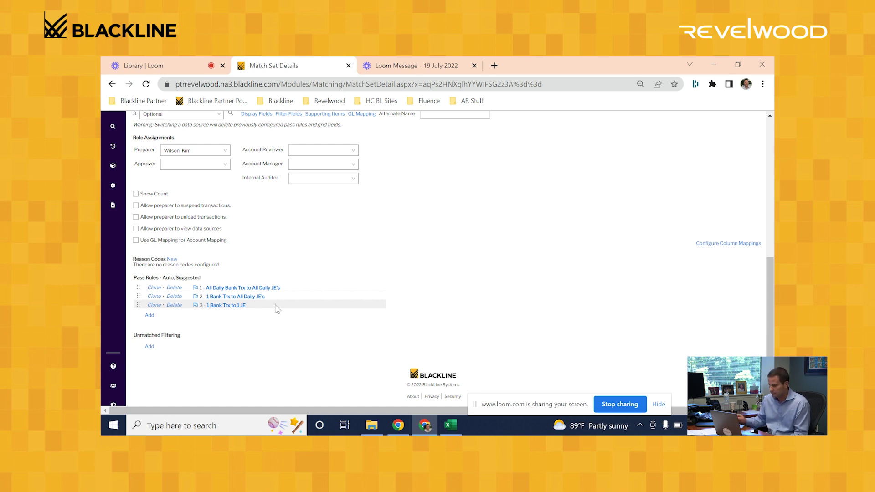
pyautogui.scroll(6, 377, 260)
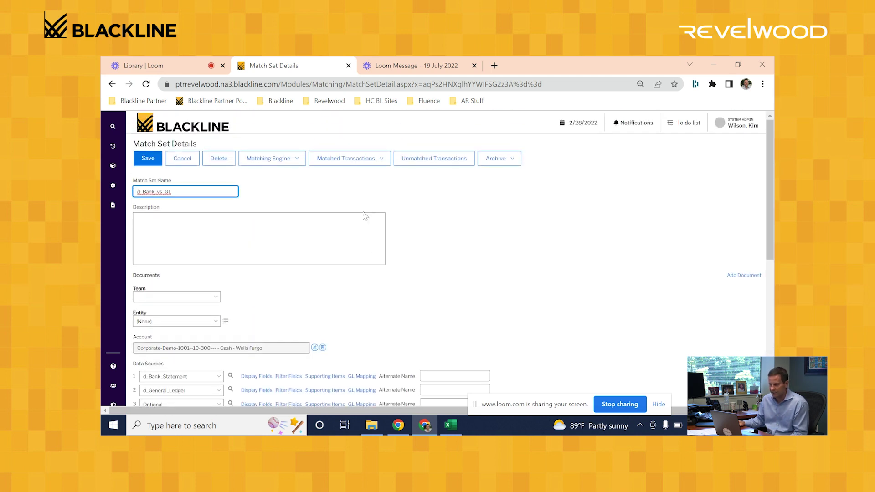
pyautogui.click(288, 159)
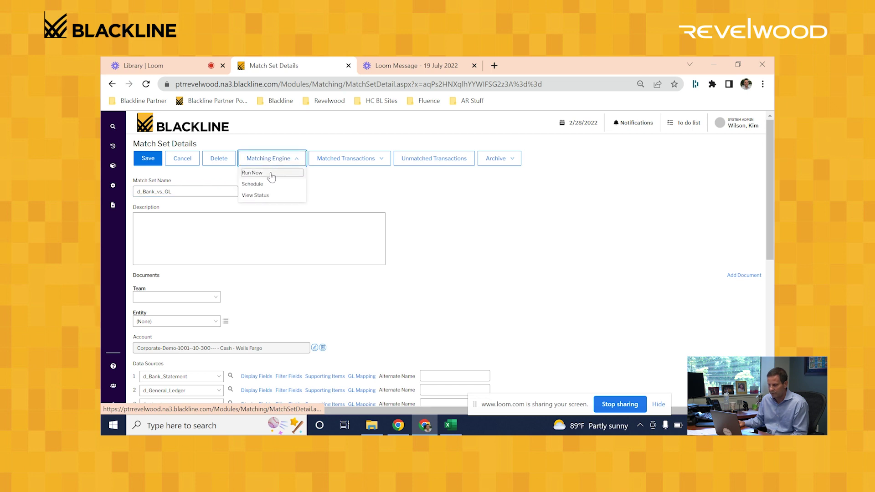
# Step: Choose Matching Engine > Run Now for d_Bank_vs_GL
pyautogui.click(271, 175)
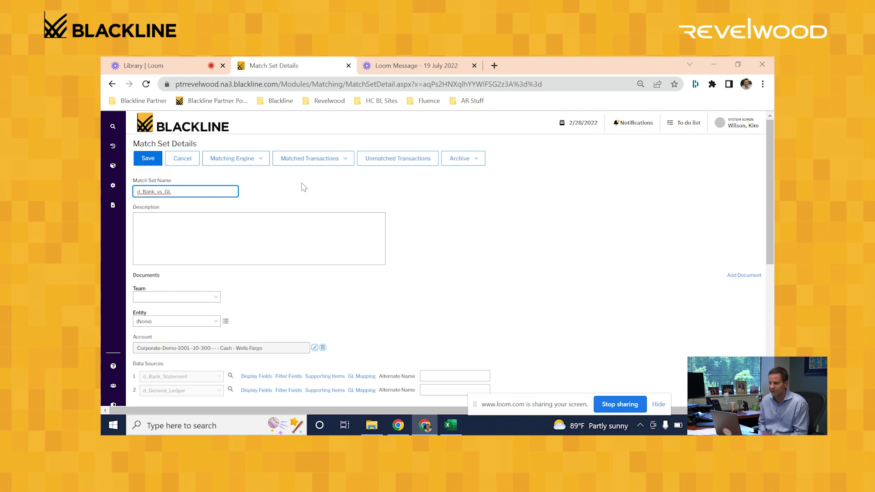
pyautogui.click(317, 158)
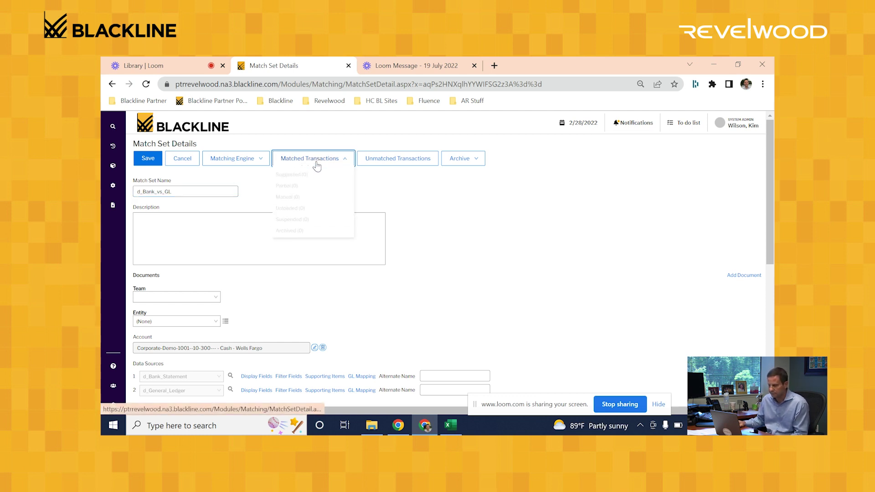
pyautogui.click(310, 168)
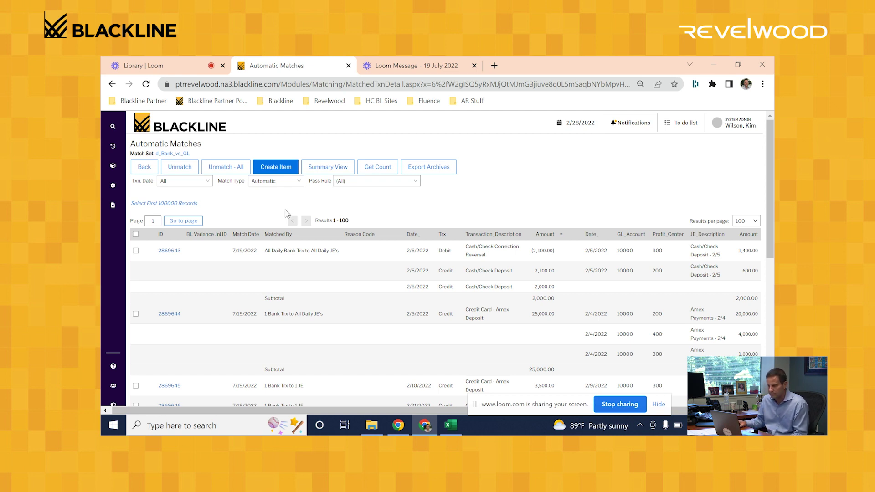
pyautogui.click(145, 167)
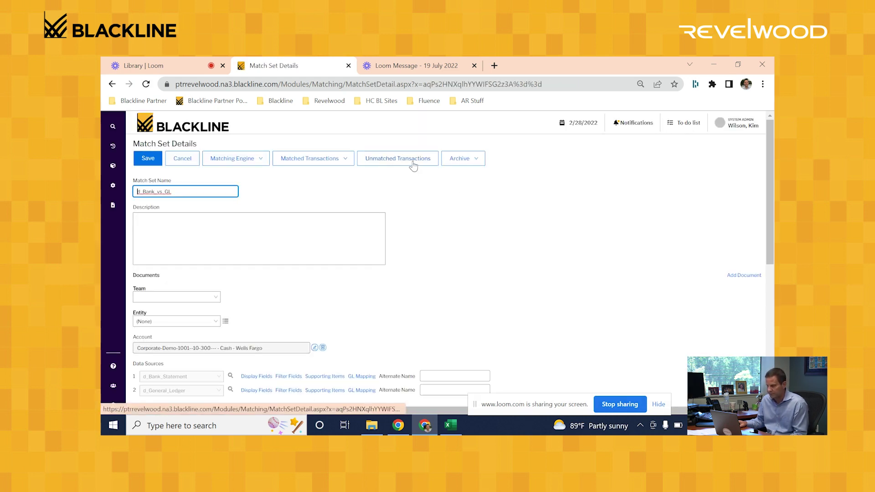
pyautogui.click(413, 164)
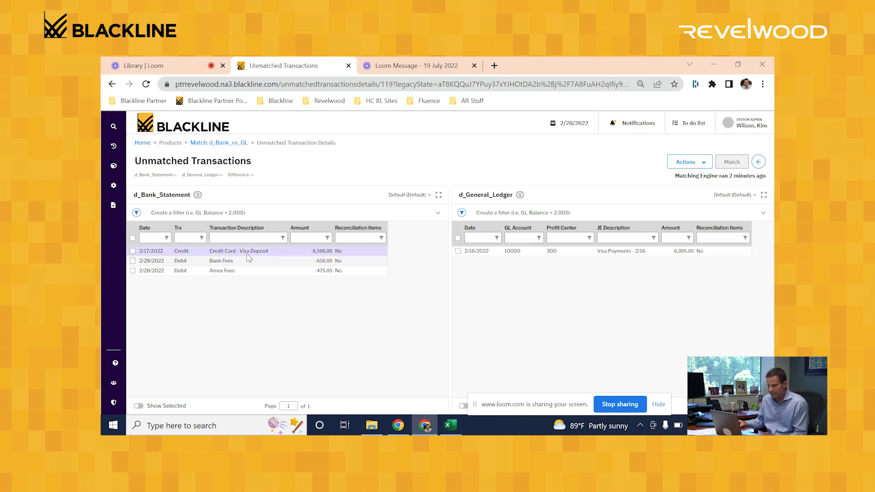
# Step: Tick the 2/17/2022 6,500.00 Visa deposit and the 2/16/2022 Visa Payments ledger entry
pyautogui.click(132, 252)
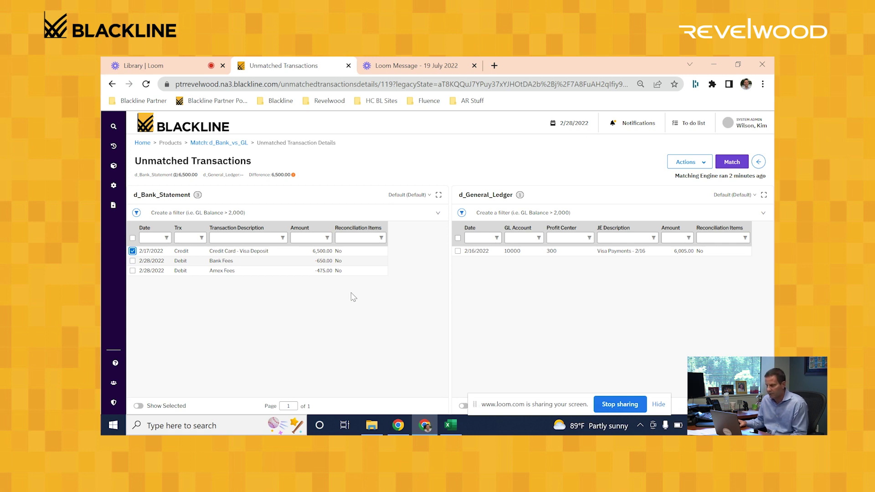
pyautogui.click(459, 251)
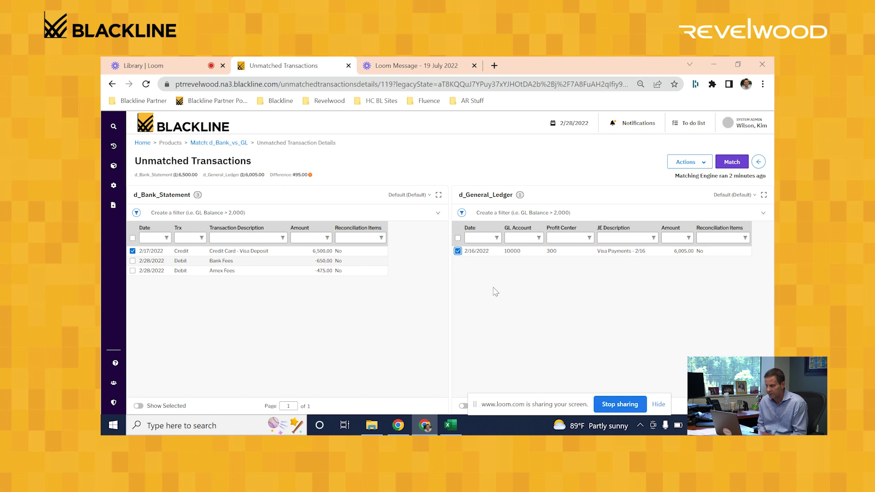
# Step: After briefly trying the fee lines, reselect the 6,500.00 Visa Deposit and 6,005.00 Visa Payments - 2/16 pair
pyautogui.click(457, 251)
pyautogui.click(133, 250)
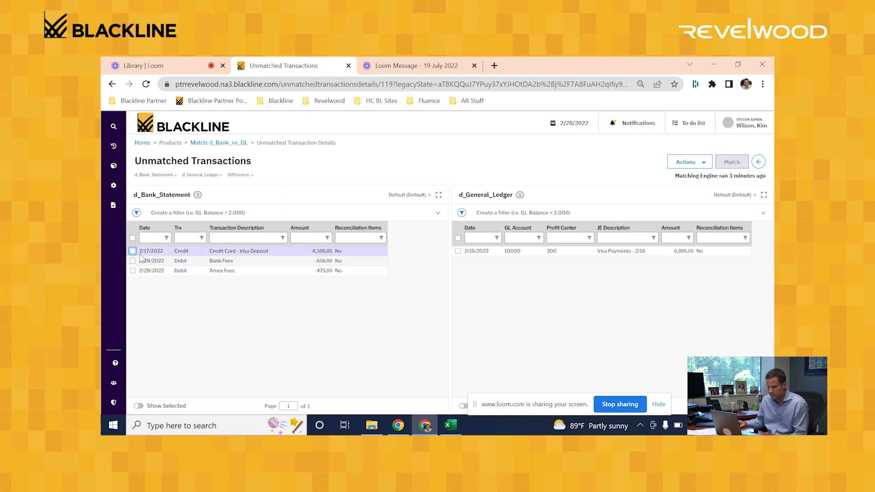
pyautogui.click(132, 261)
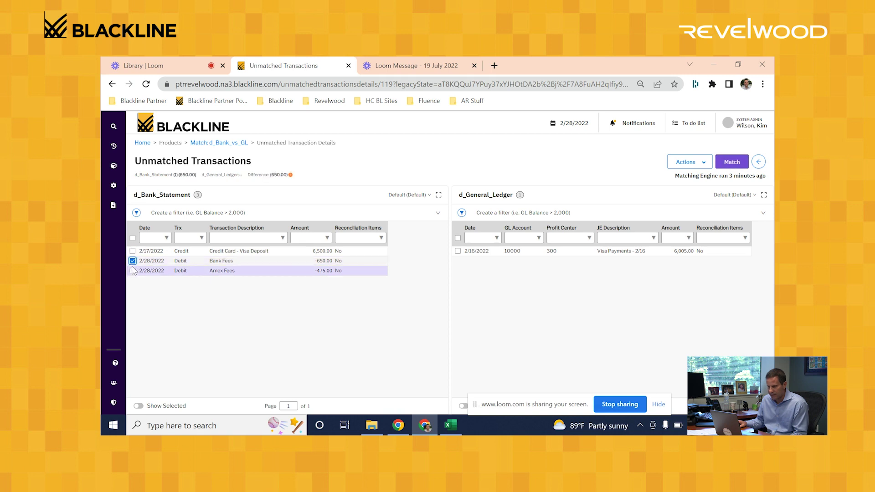
pyautogui.click(133, 271)
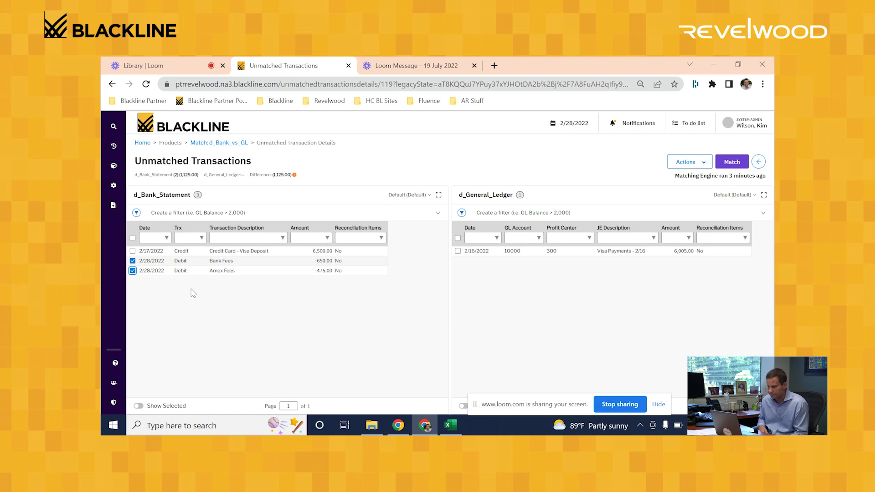
pyautogui.click(132, 261)
pyautogui.click(133, 271)
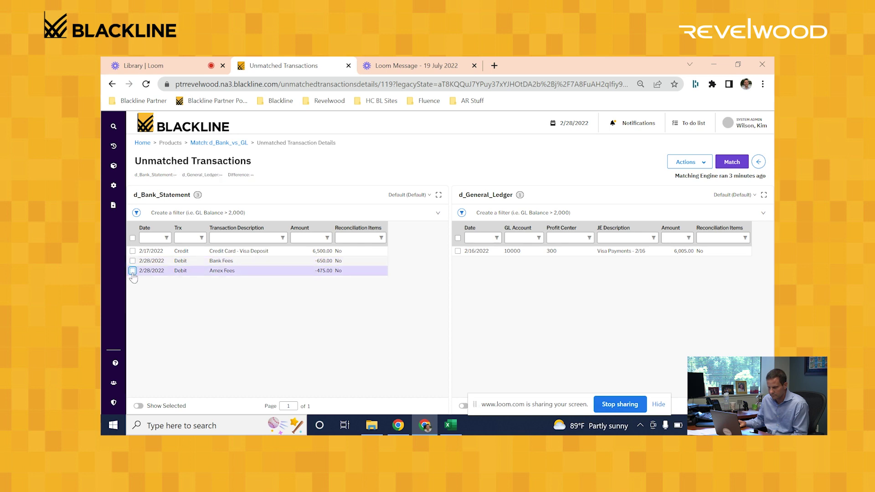
pyautogui.click(133, 251)
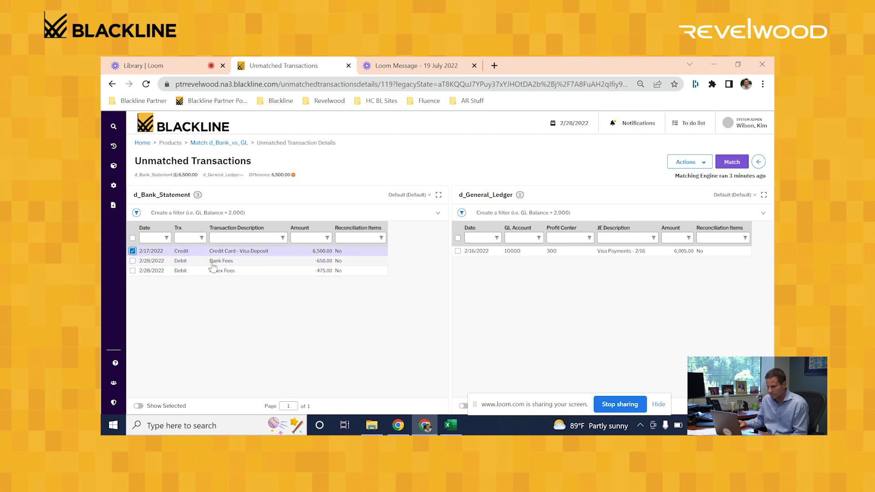
pyautogui.click(458, 252)
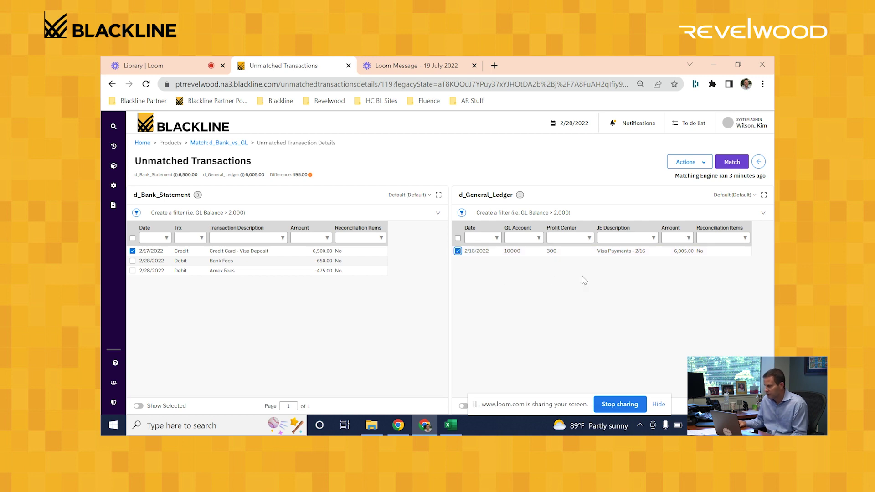
pyautogui.click(690, 164)
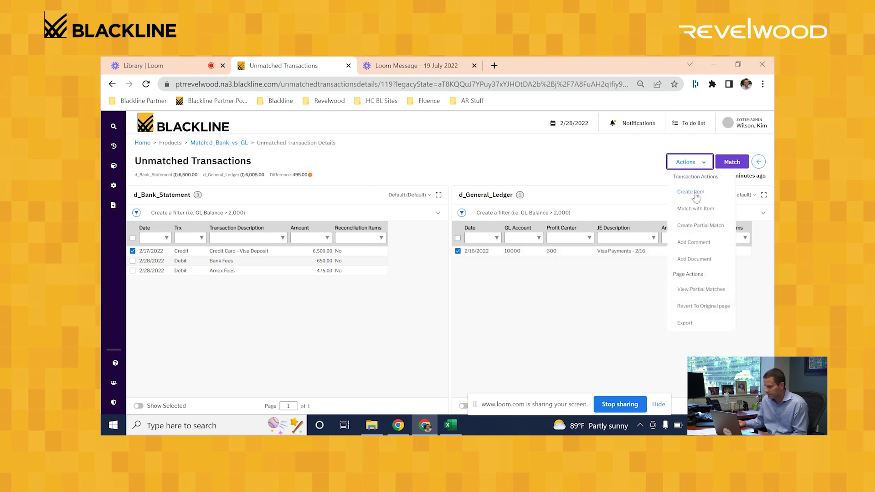
# Step: Save a reverse-sign summary Bank Item for 495.00 as a Journal Entry Adjustment list component
pyautogui.click(695, 194)
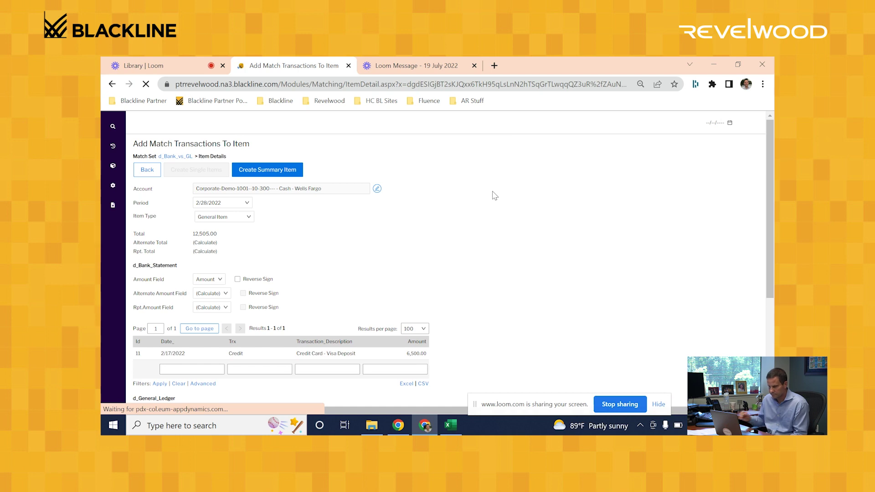
pyautogui.click(239, 218)
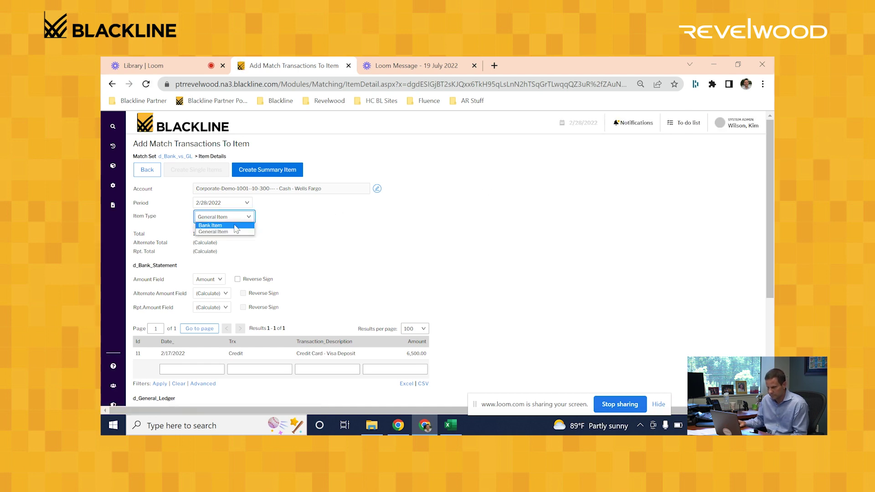
pyautogui.click(236, 226)
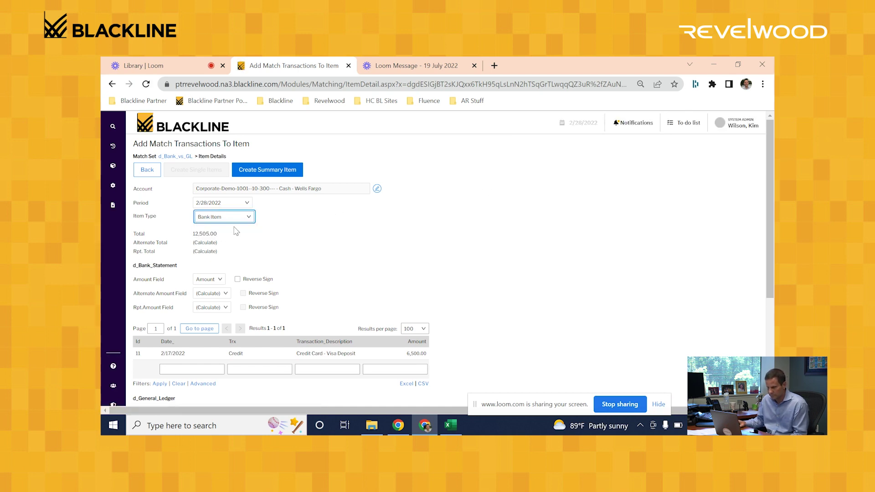
pyautogui.click(237, 280)
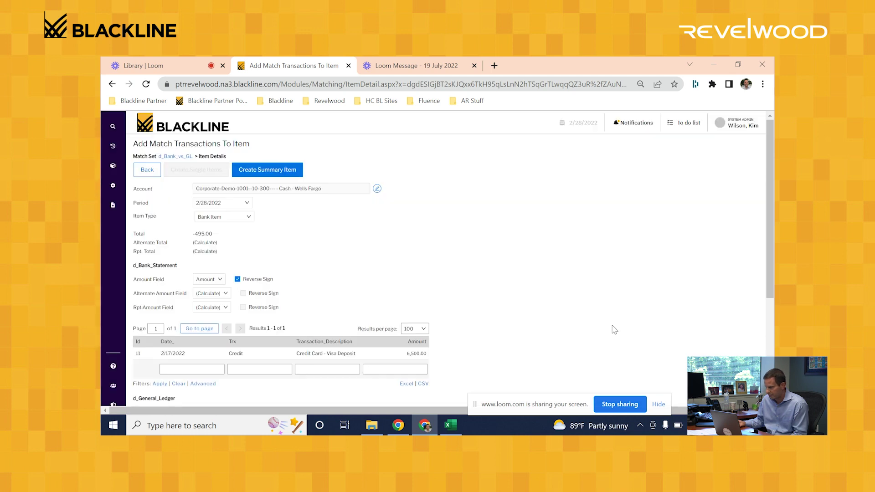
pyautogui.click(267, 169)
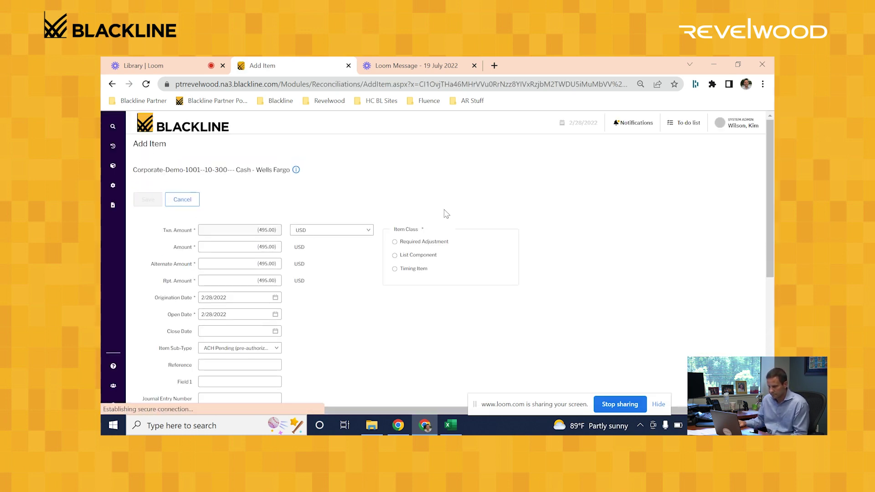
pyautogui.scroll(-1, 446, 214)
pyautogui.click(258, 295)
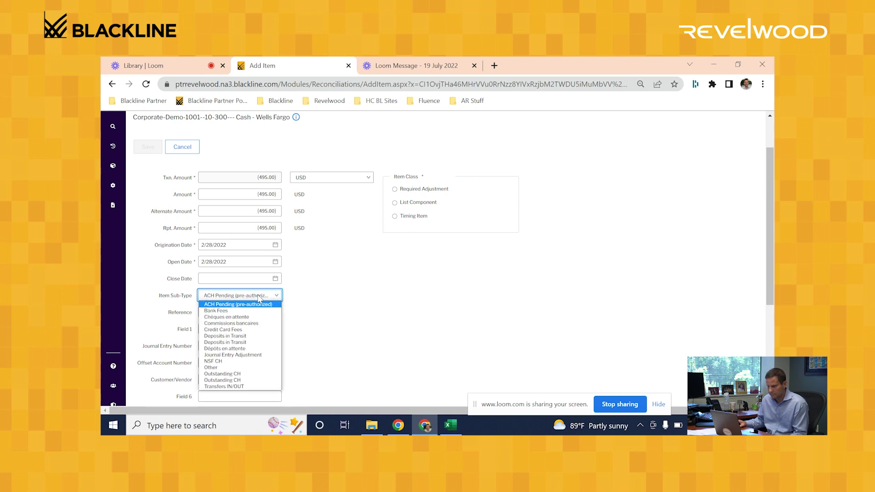
pyautogui.click(264, 355)
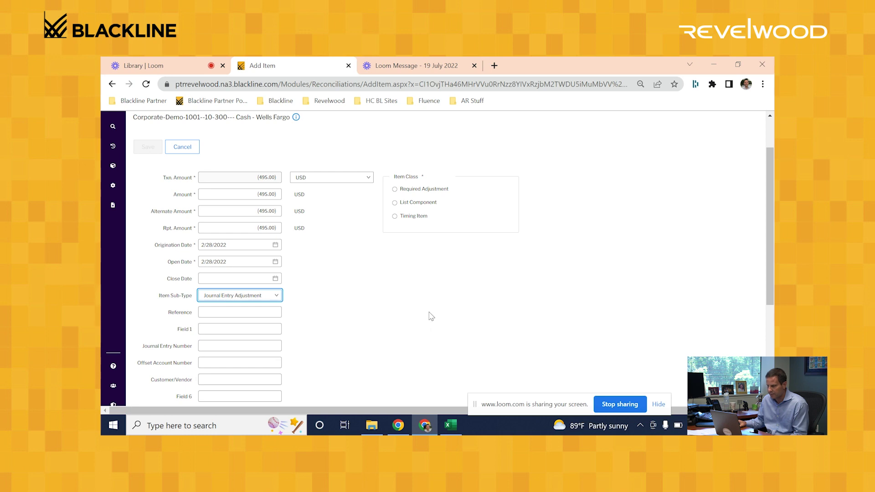
pyautogui.click(395, 203)
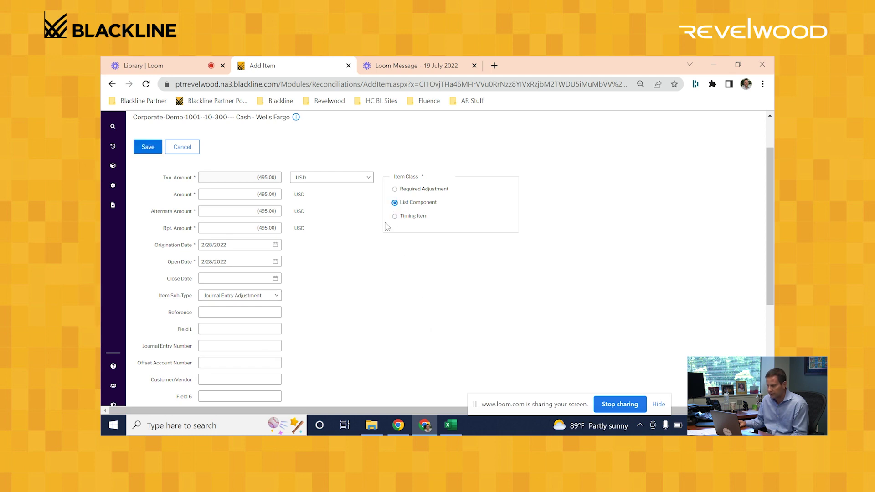
pyautogui.click(148, 146)
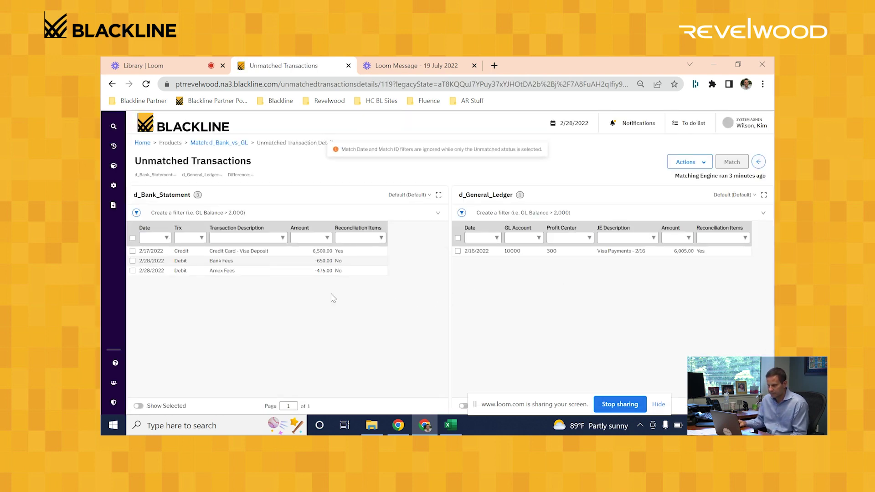
# Step: Create a reverse-sign summary Bank Item from the -650.00 Bank Fees line
pyautogui.click(133, 261)
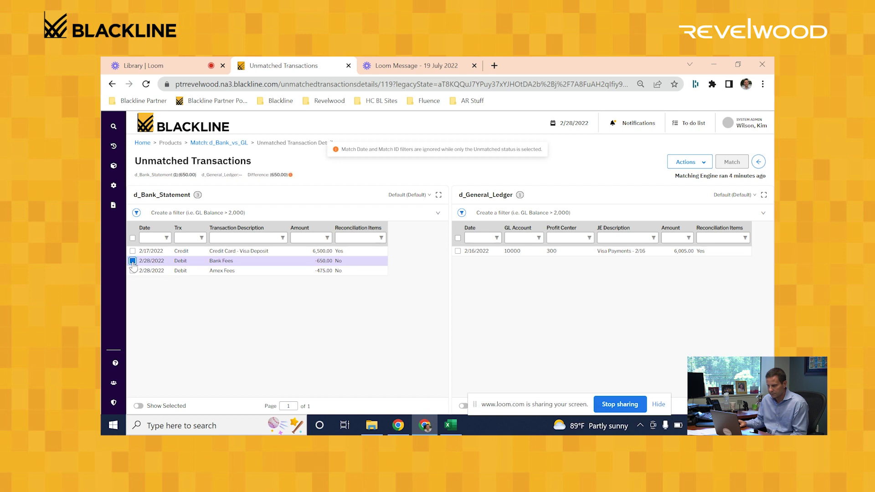
pyautogui.click(704, 163)
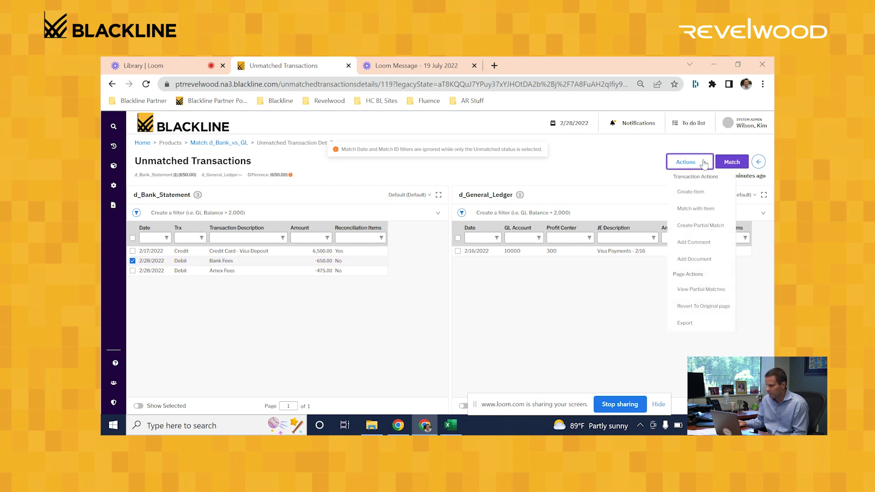
pyautogui.click(698, 193)
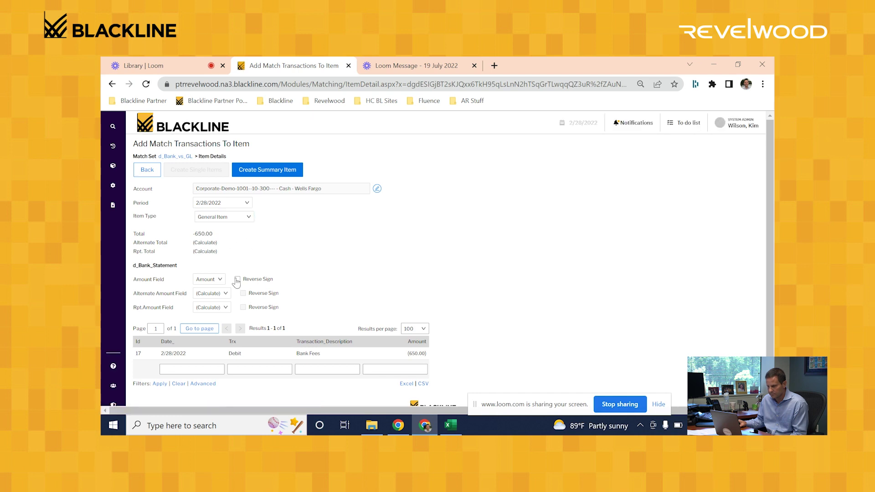
pyautogui.click(237, 279)
pyautogui.click(230, 217)
pyautogui.click(233, 228)
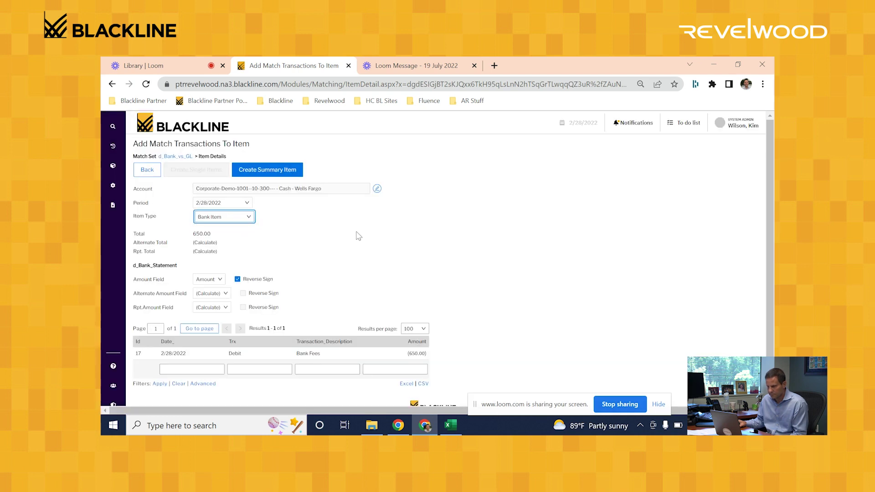
pyautogui.click(284, 170)
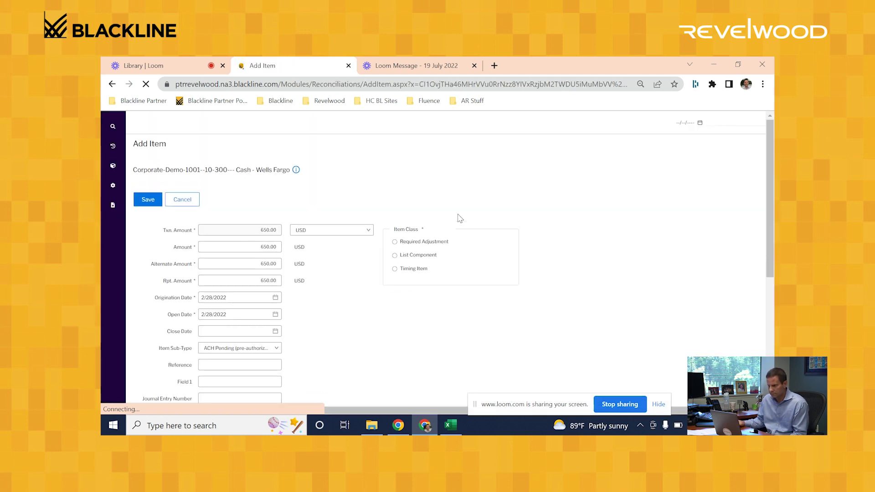
# Step: Give the item sub-type Bank Fees and class List Component, then save it
pyautogui.scroll(-1, 274, 293)
pyautogui.click(251, 295)
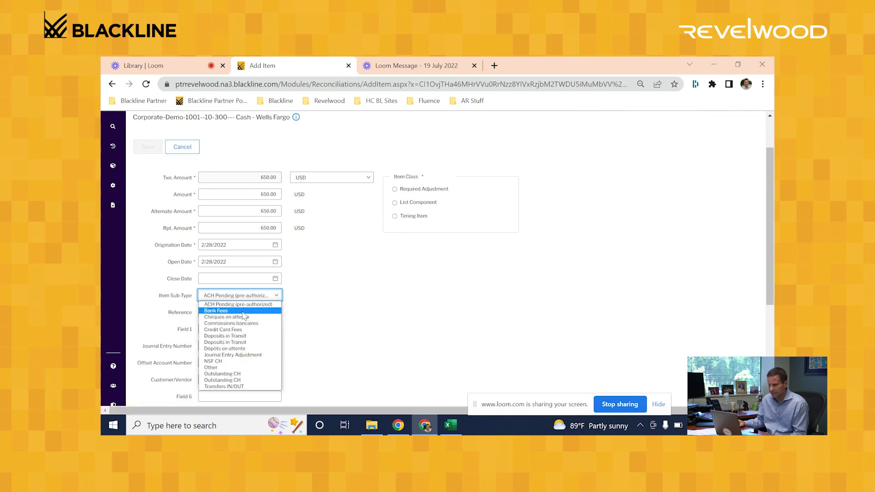
pyautogui.click(243, 312)
pyautogui.click(395, 205)
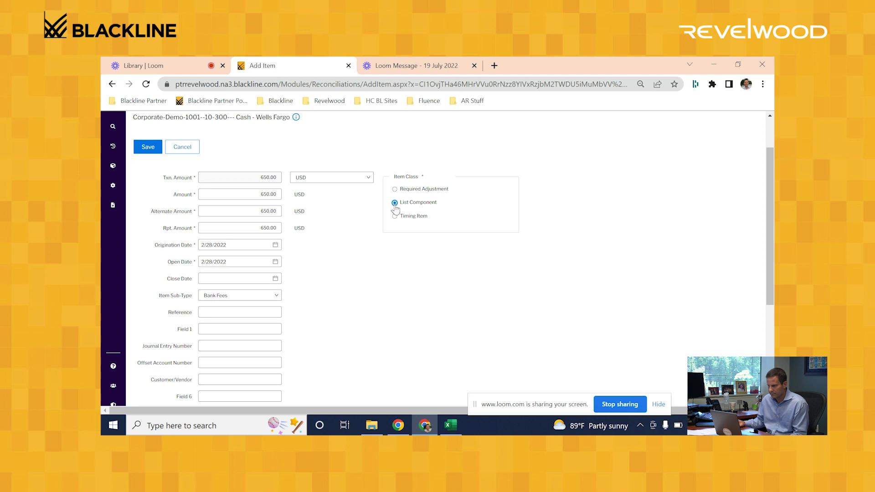
pyautogui.click(148, 146)
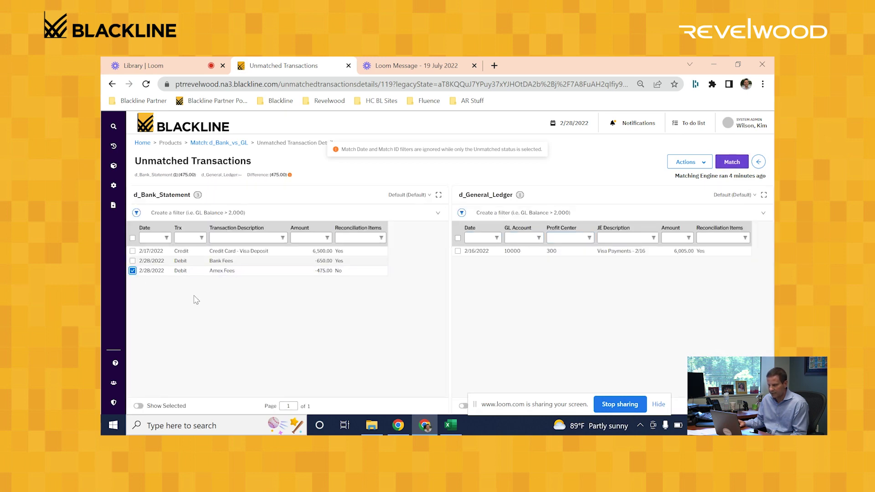
# Step: Save the Amex Fees line as a reverse-sign 475.00 Credit Card Fees list-component Bank Item
pyautogui.click(688, 162)
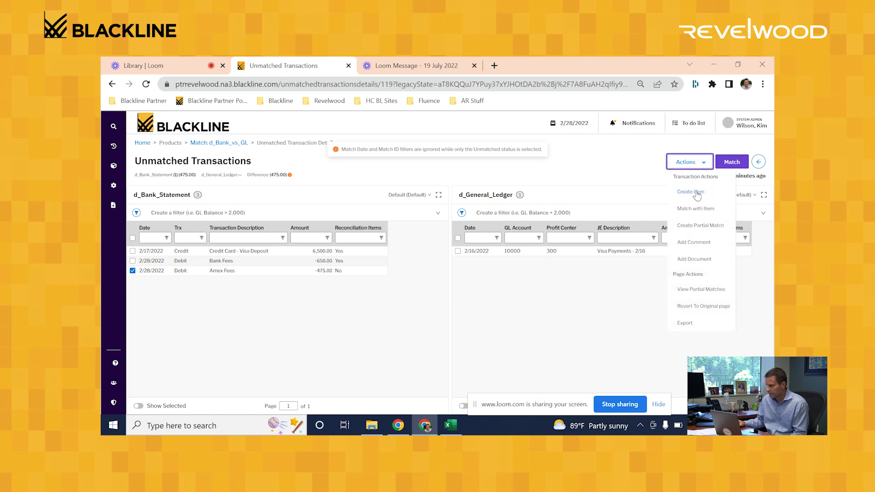
pyautogui.click(695, 194)
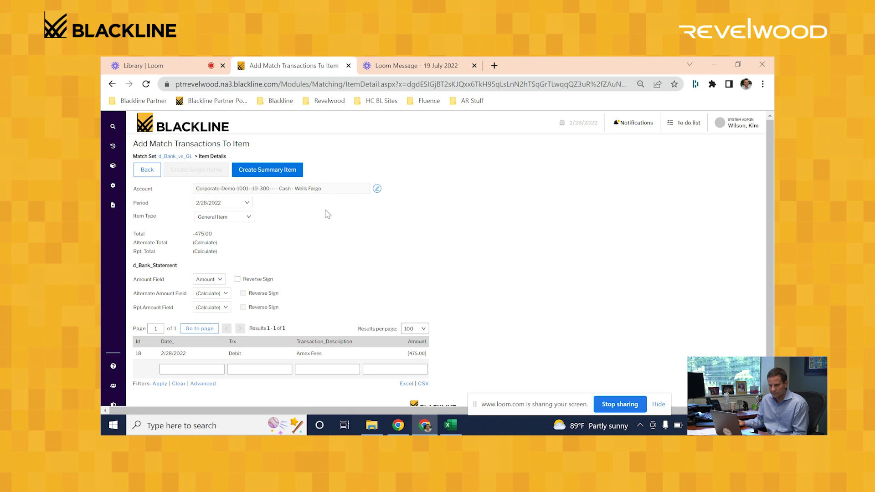
pyautogui.click(240, 221)
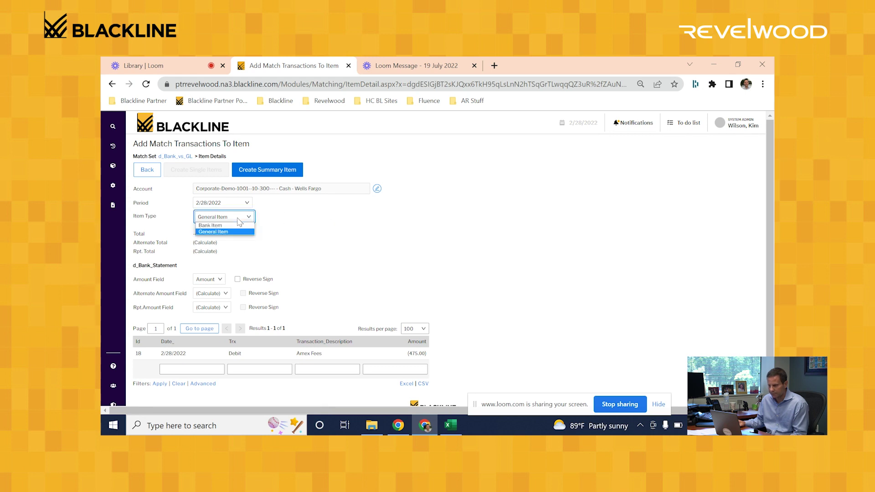
pyautogui.click(238, 225)
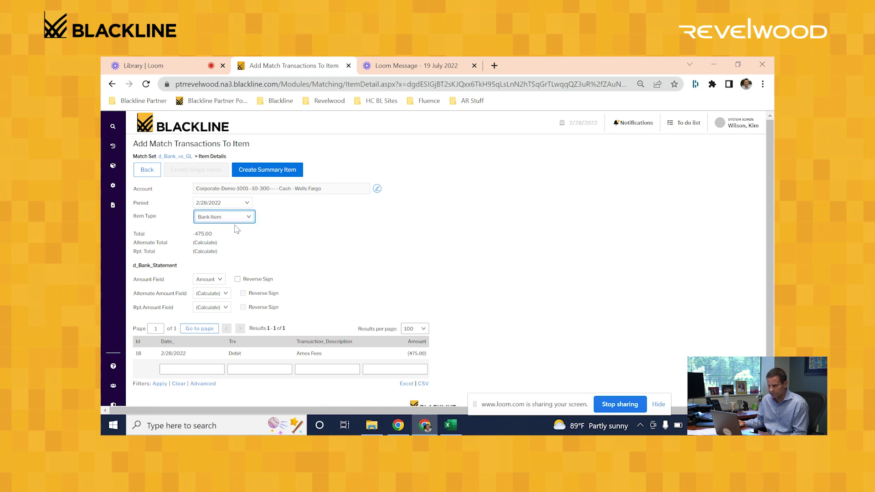
pyautogui.click(238, 279)
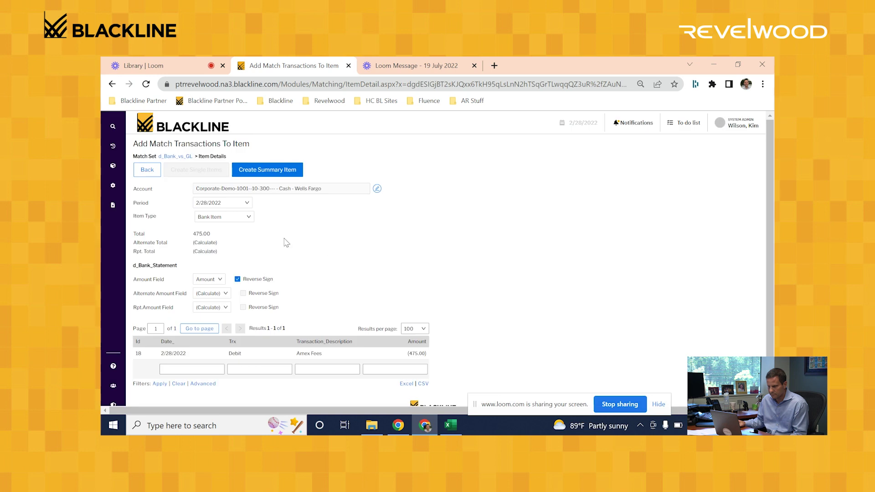
pyautogui.click(267, 172)
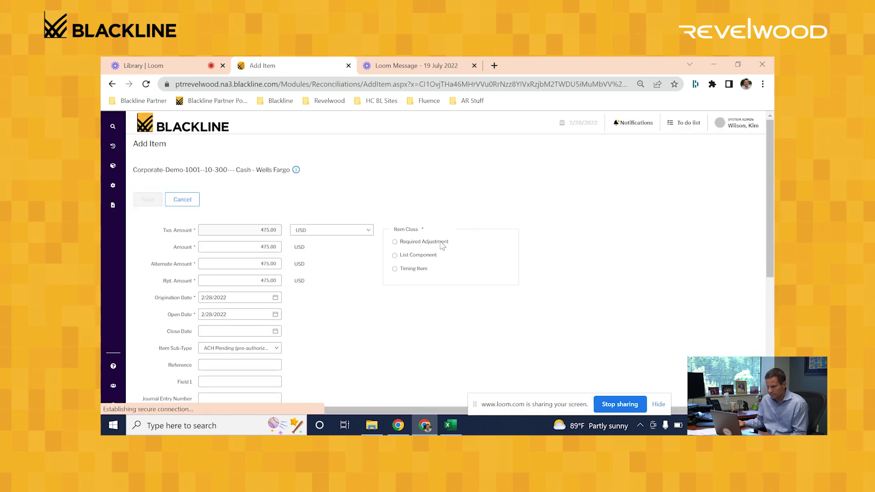
pyautogui.click(395, 255)
pyautogui.click(261, 349)
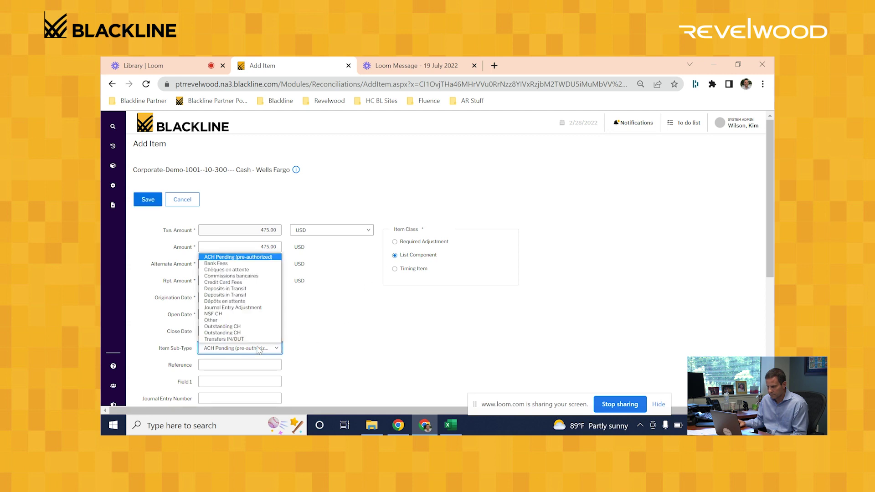
pyautogui.click(233, 283)
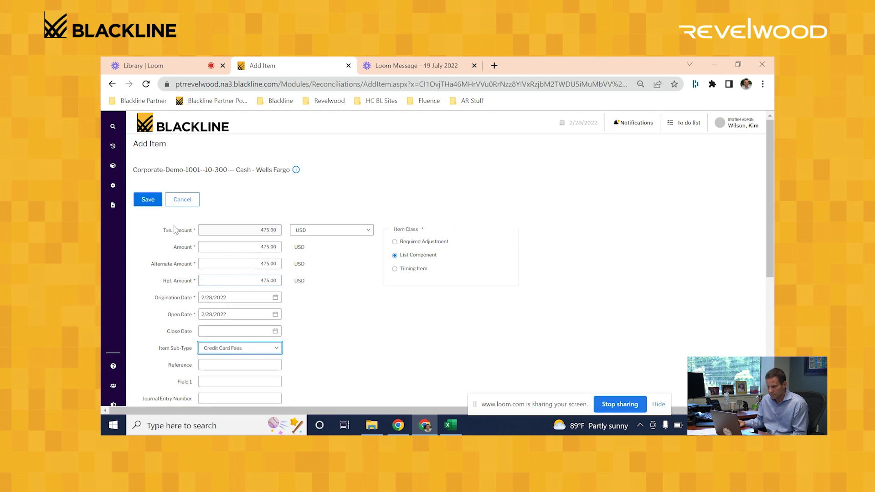
pyautogui.click(146, 201)
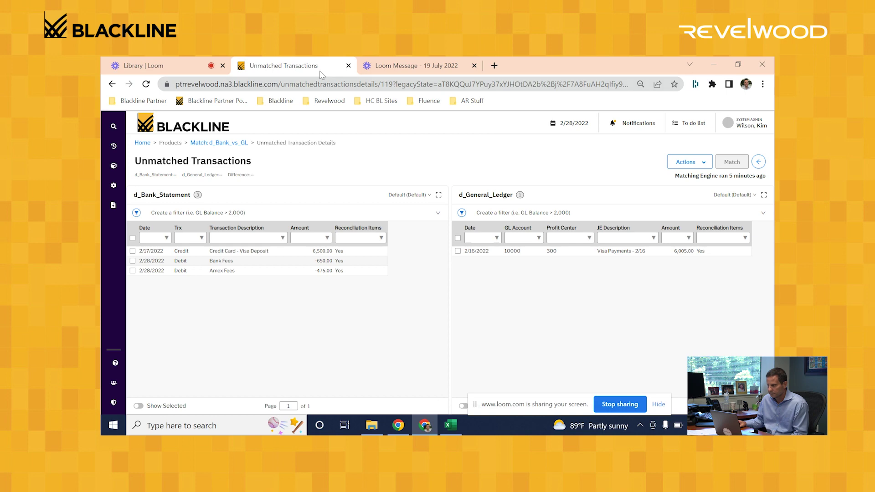
# Step: View as Preparer and open Cash - Wells Fargo to review its three bank items
pyautogui.click(743, 124)
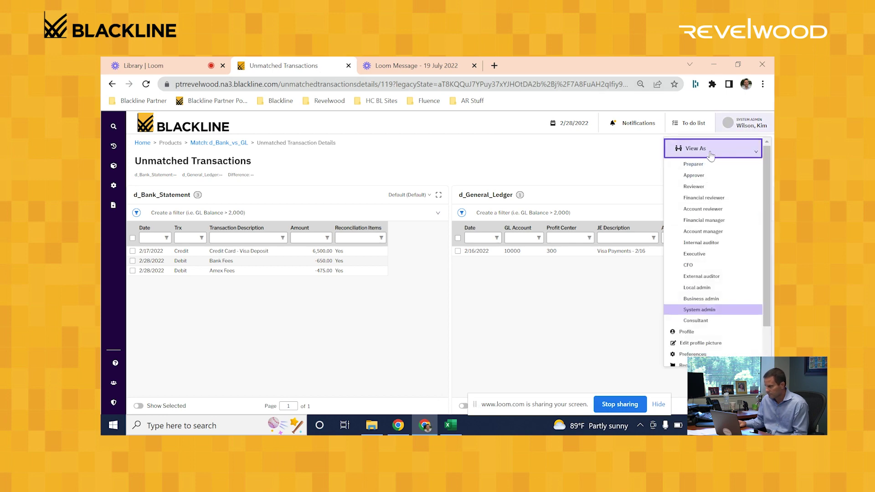
pyautogui.click(708, 165)
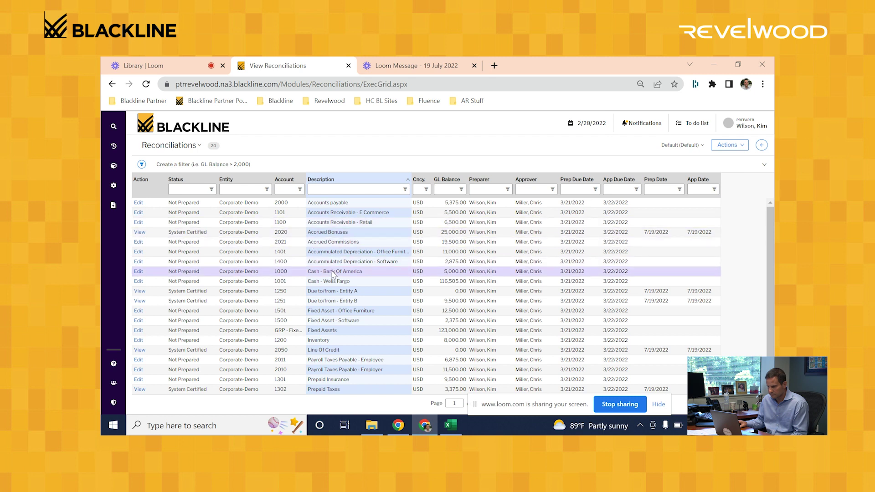
pyautogui.click(138, 282)
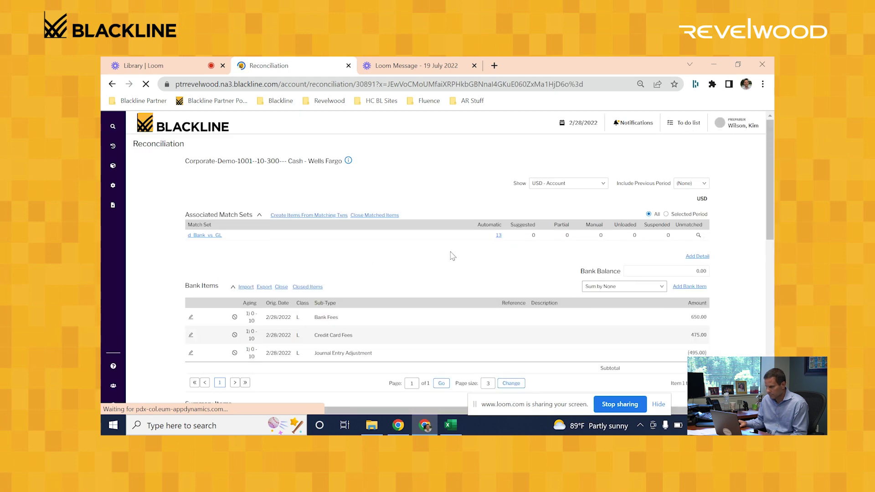
pyautogui.click(626, 271)
pyautogui.scroll(-2, 626, 271)
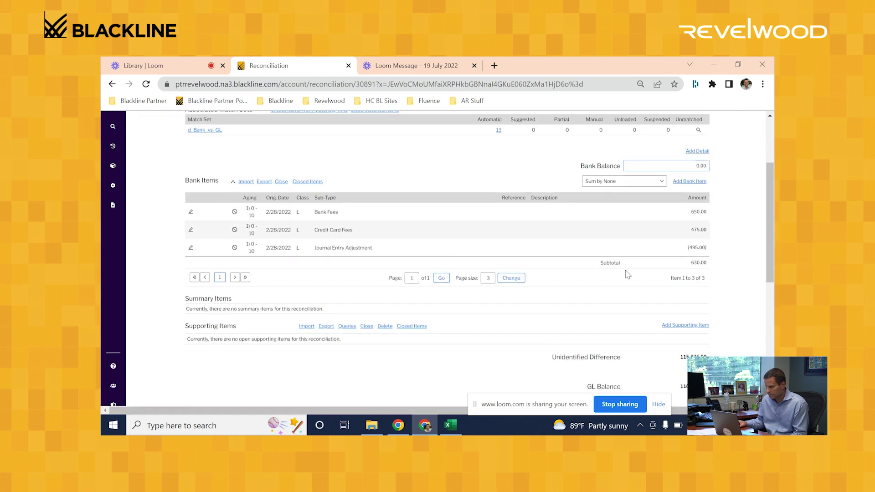
pyautogui.scroll(1, 627, 272)
pyautogui.scroll(1, 628, 274)
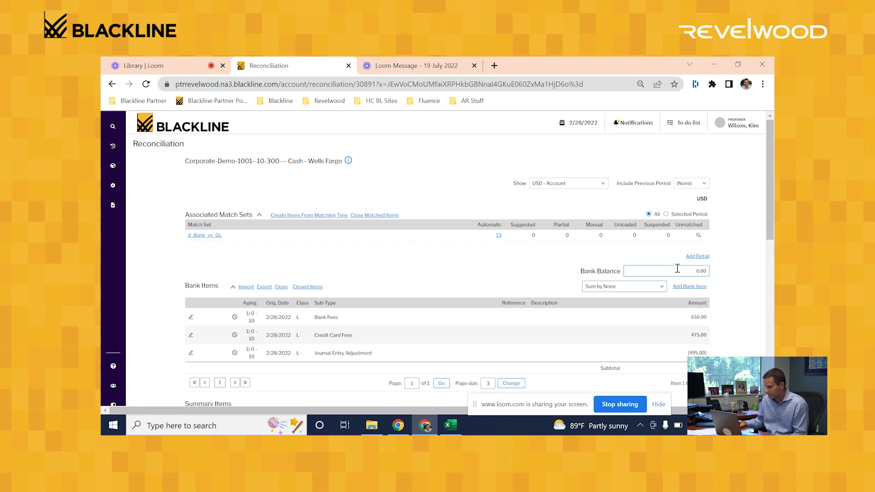
# Step: Replace the Wells Fargo bank balance with 115,875.00 and save, leaving a 0.00 unidentified difference
pyautogui.doubleClick(701, 271)
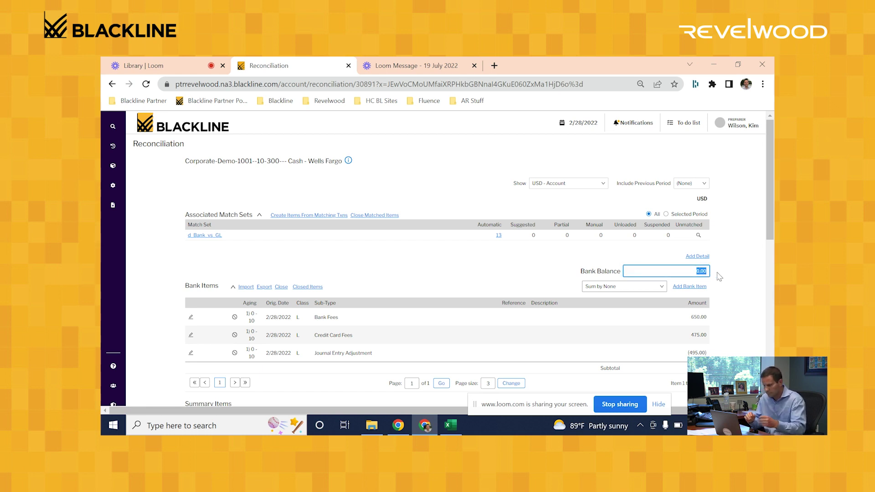
pyautogui.write('115875')
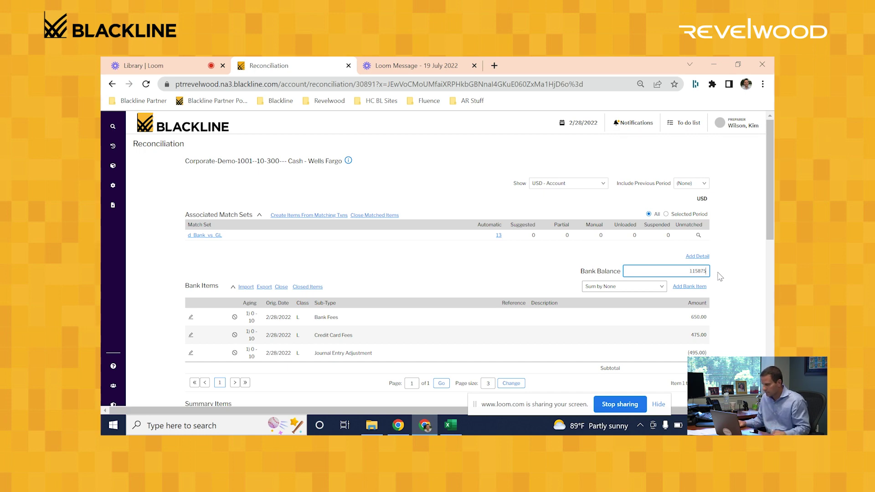
pyautogui.scroll(-5, 719, 276)
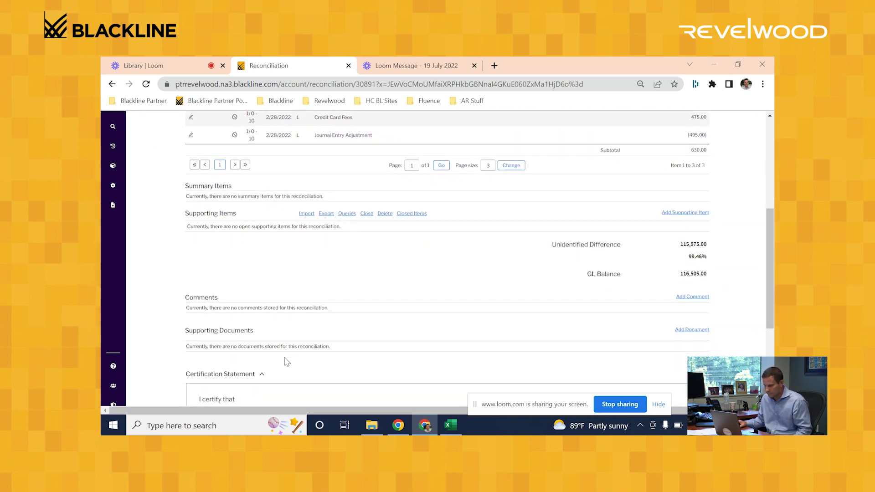
pyautogui.scroll(-3, 287, 362)
pyautogui.click(385, 344)
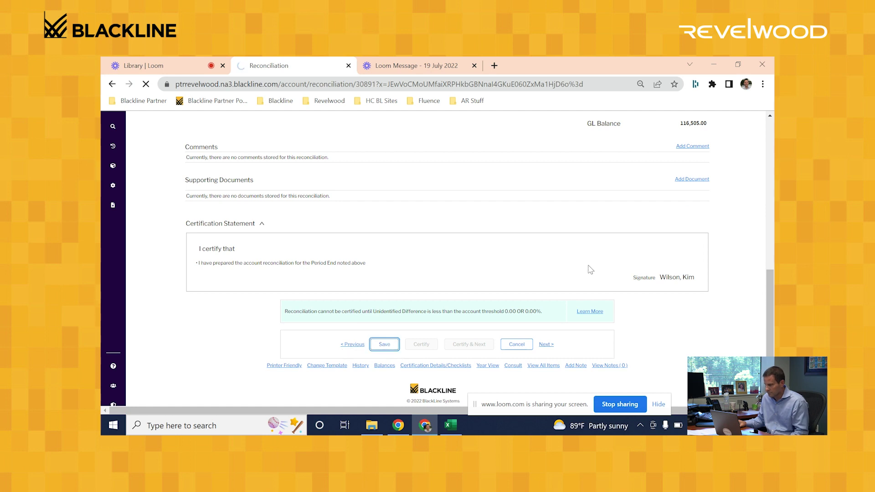
pyautogui.scroll(-3, 728, 265)
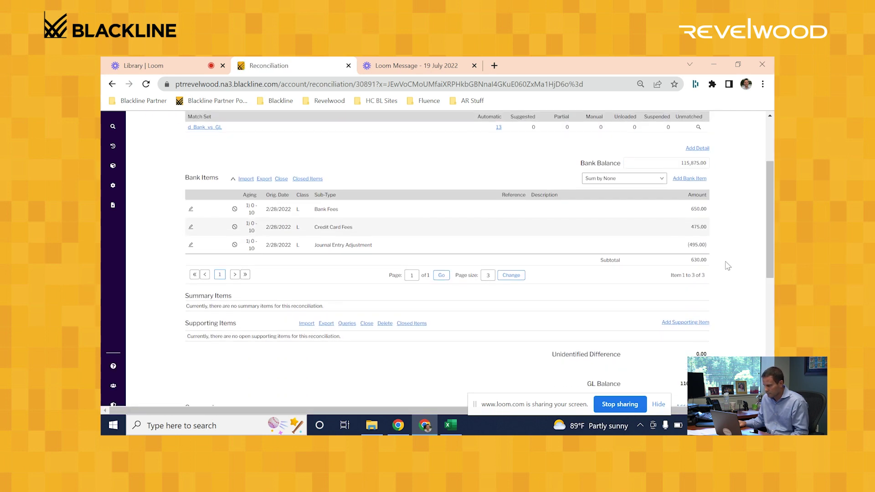